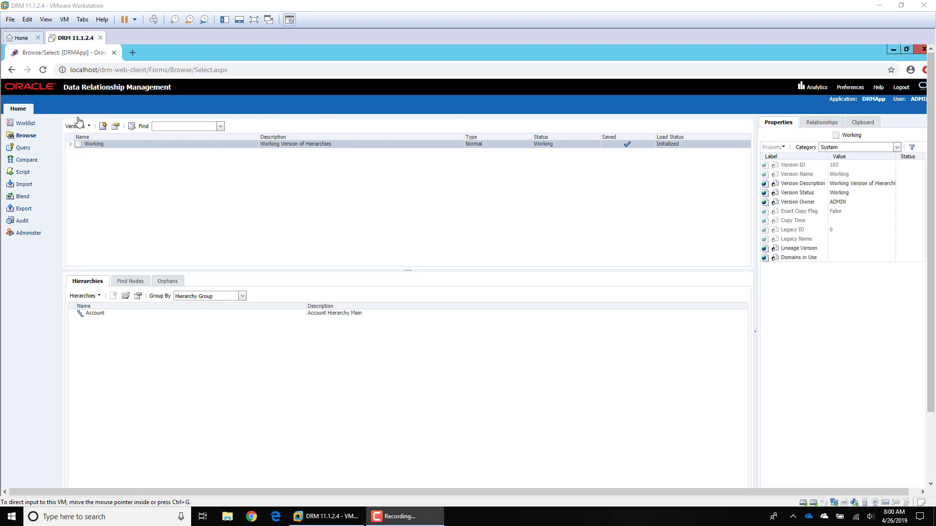
- Create a new version named Demo with the description Demo Version
left_click(103, 130)
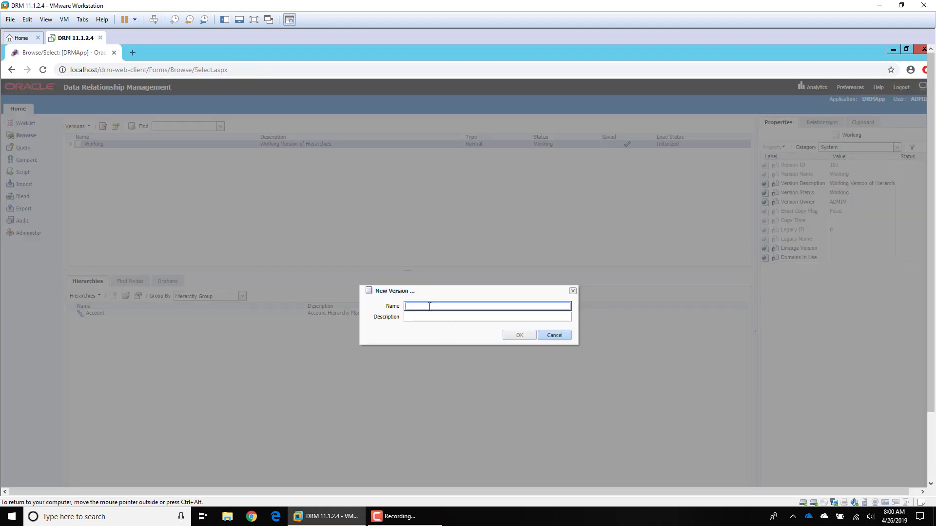
type("Demo")
left_click(427, 319)
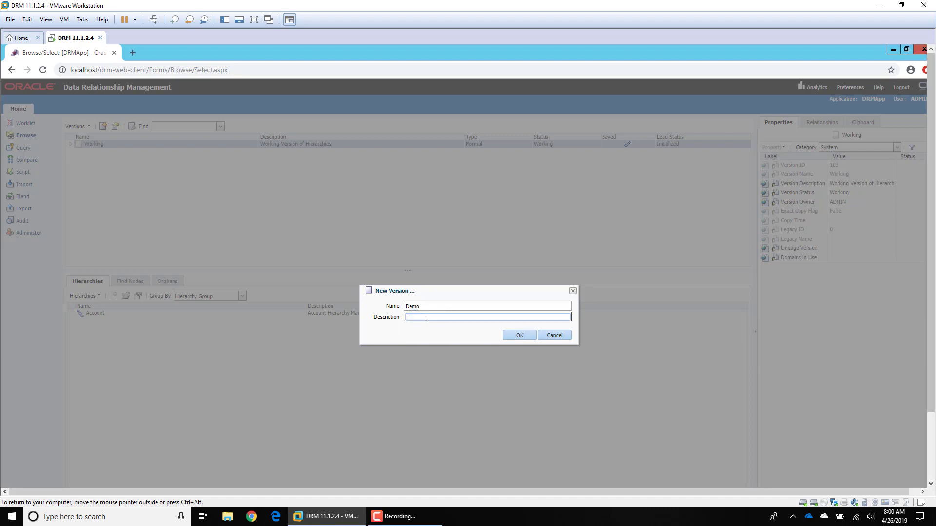
type("Demo Version")
left_click(524, 335)
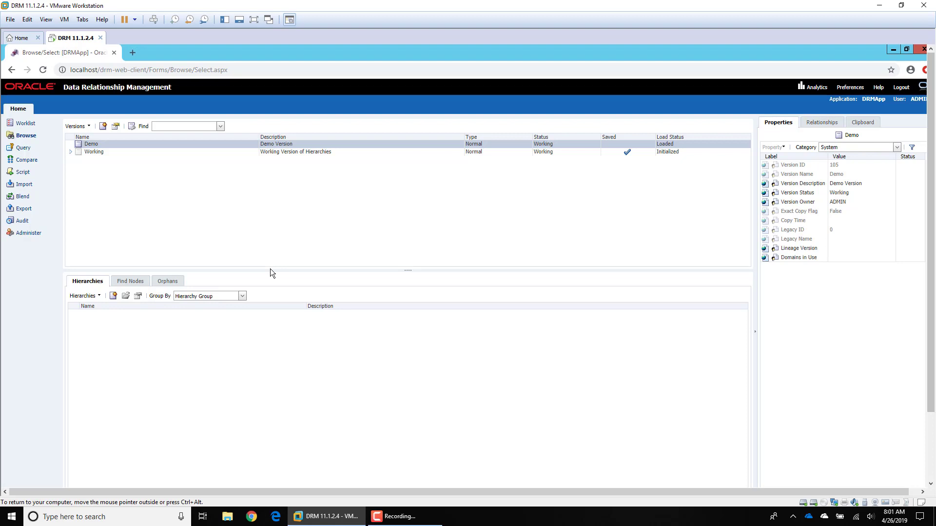
- Load the Working version and unload it again
right_click(92, 151)
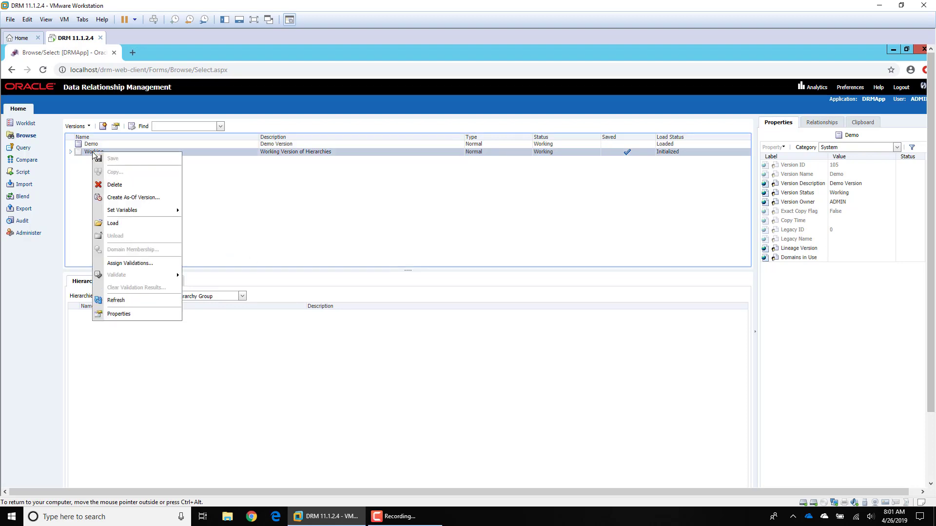
left_click(134, 223)
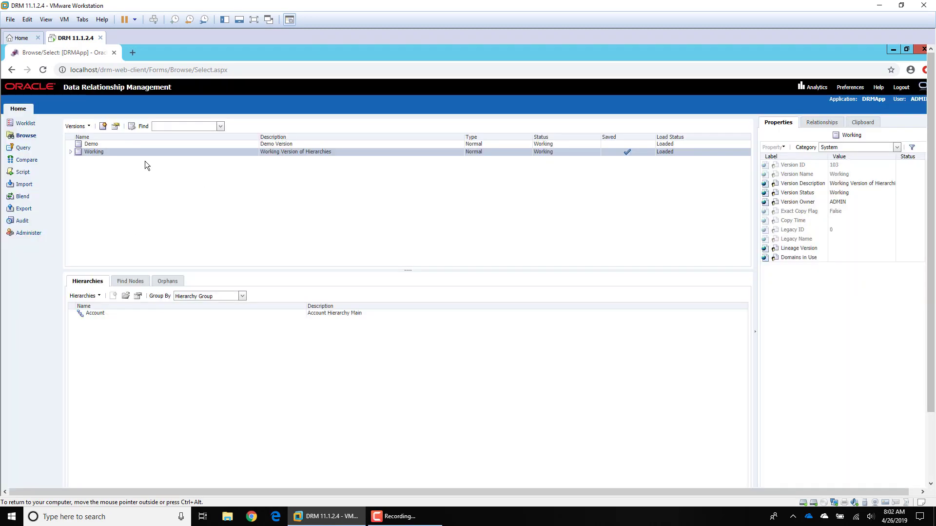
right_click(102, 154)
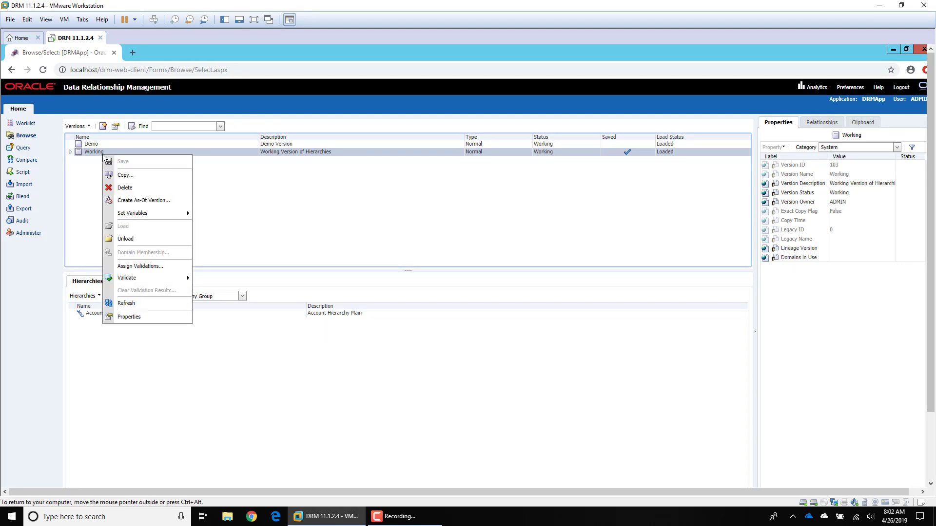
left_click(131, 240)
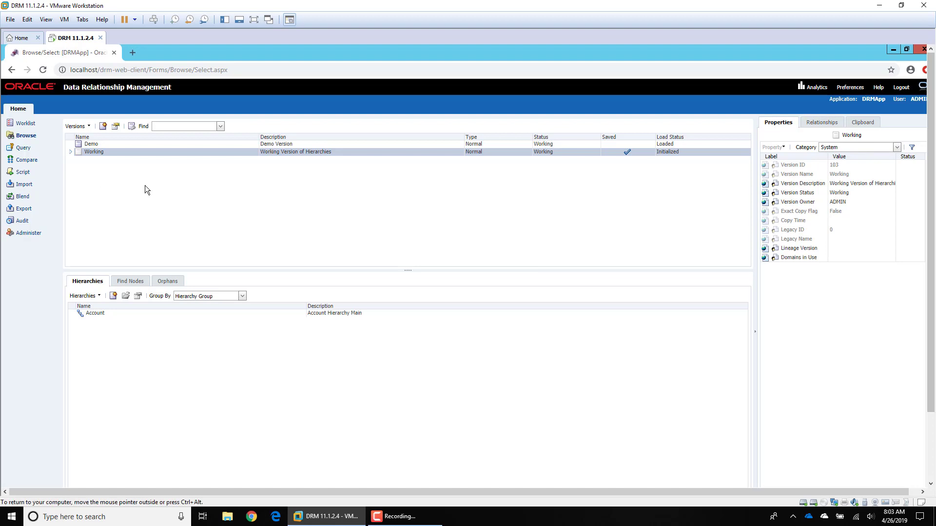
- Unload the unsaved Demo version and confirm, discarding it from the version list
right_click(96, 143)
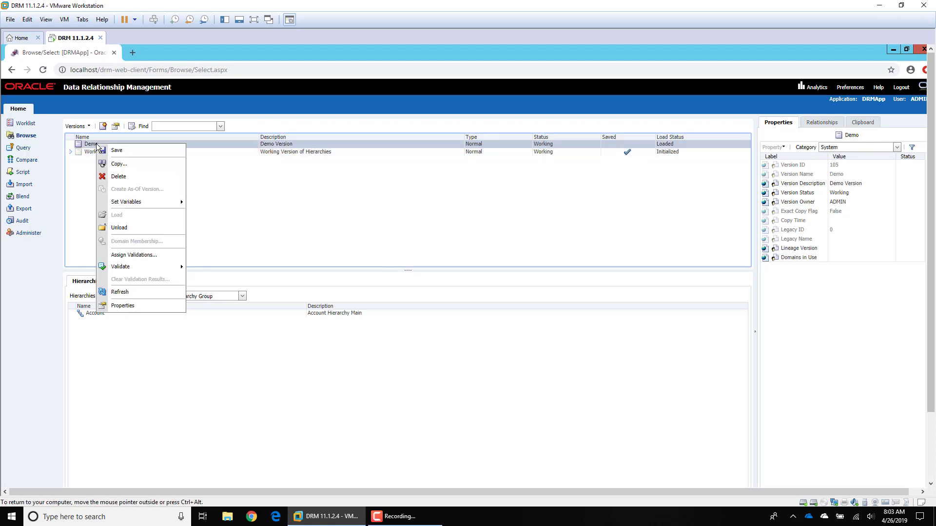
left_click(128, 231)
left_click(402, 328)
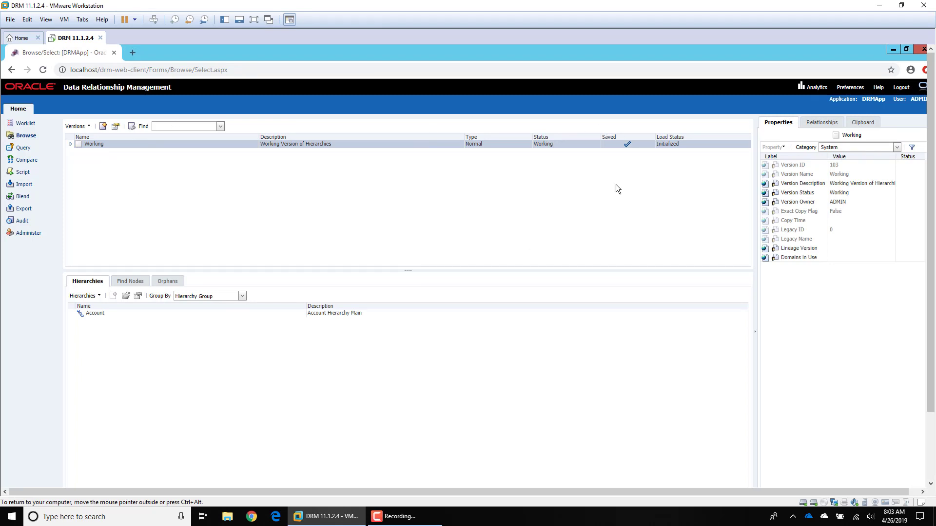
- Create a version named Demo with the description Demo Version and save it
left_click(104, 127)
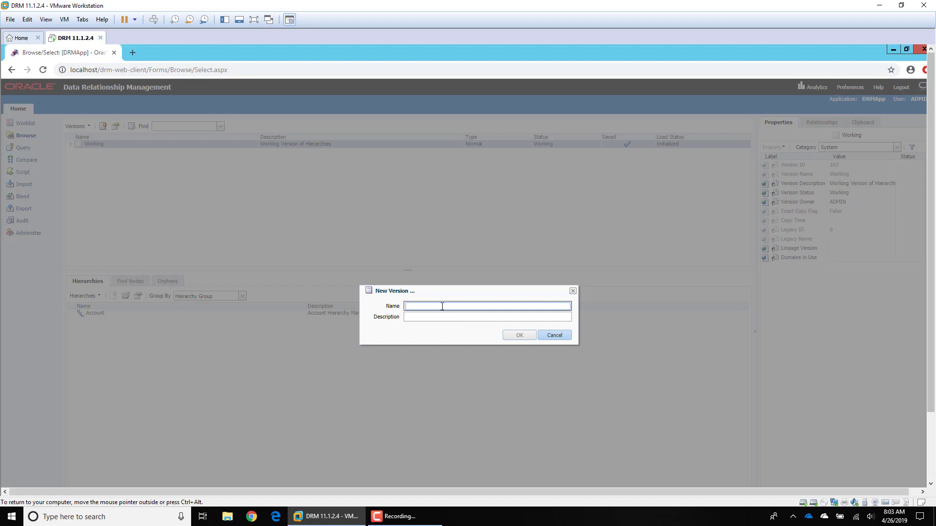
type("Demo")
left_click(430, 320)
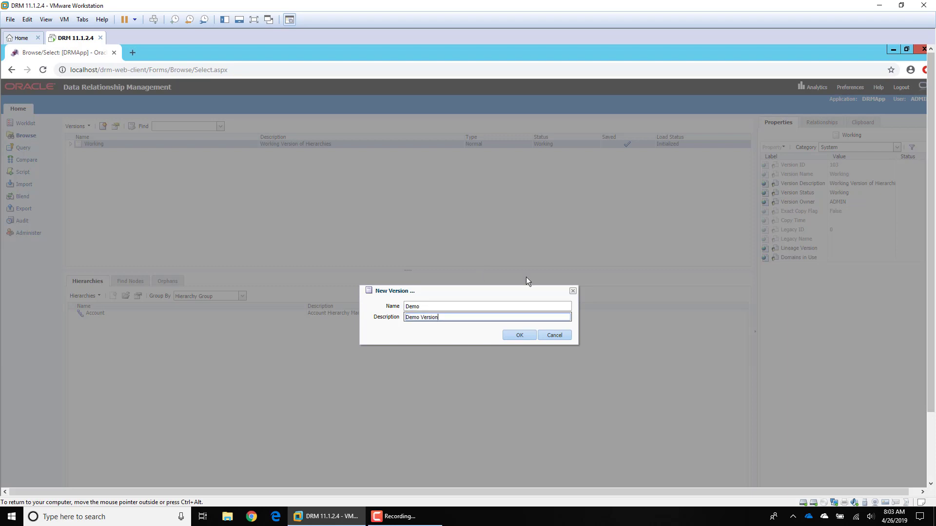
left_click(513, 335)
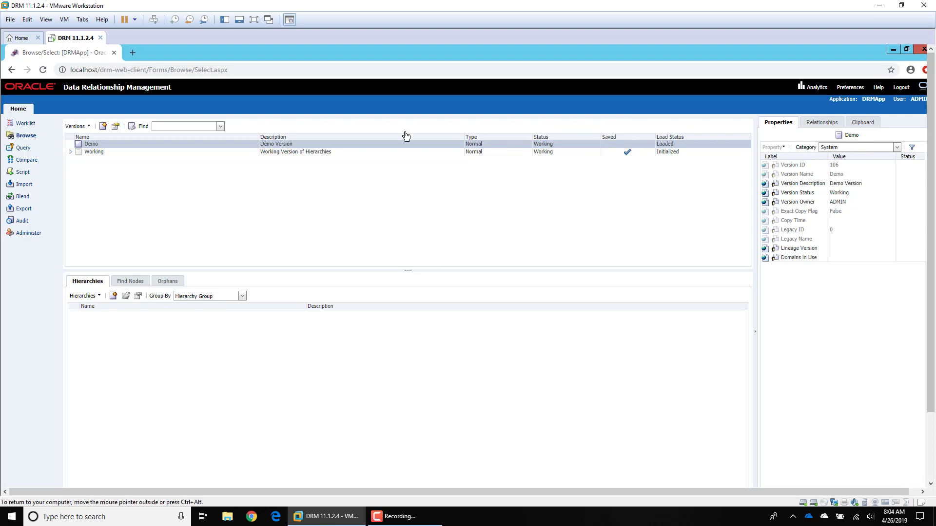
right_click(92, 145)
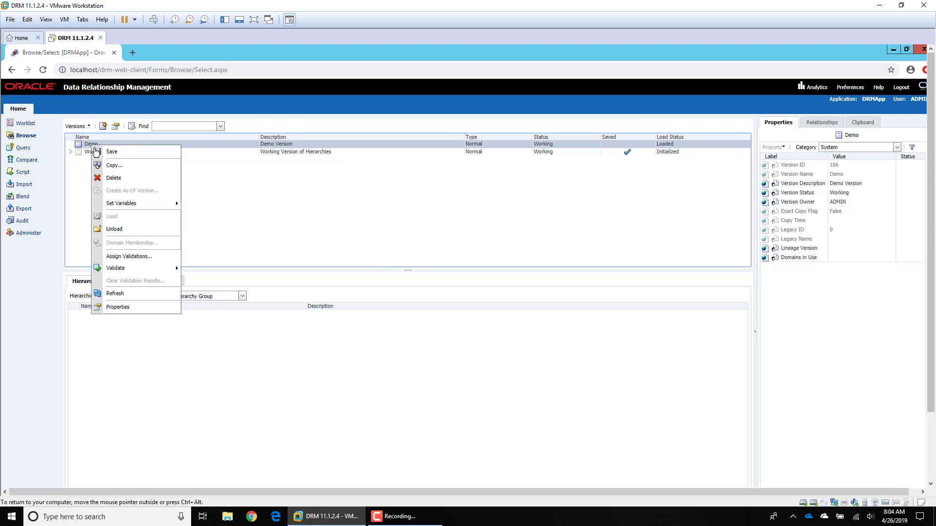
left_click(126, 153)
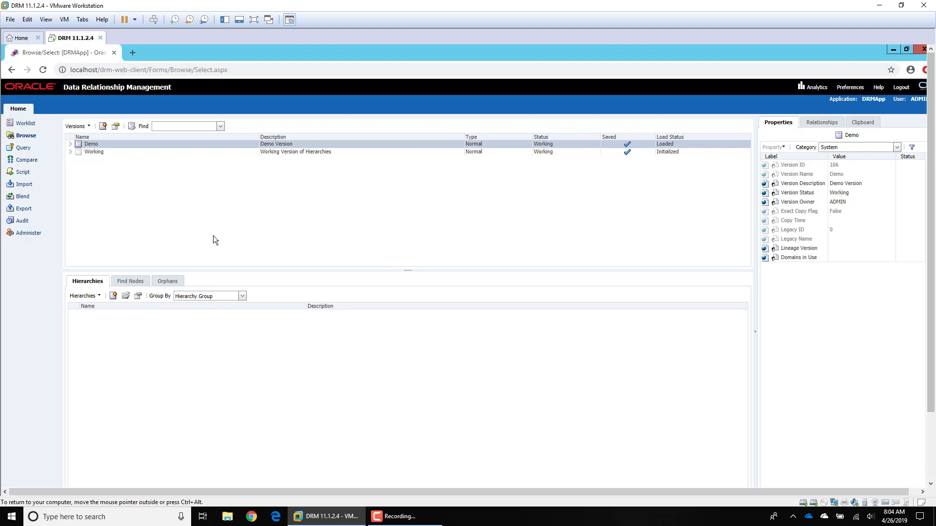
- Unload the saved Demo version and load it again
right_click(98, 145)
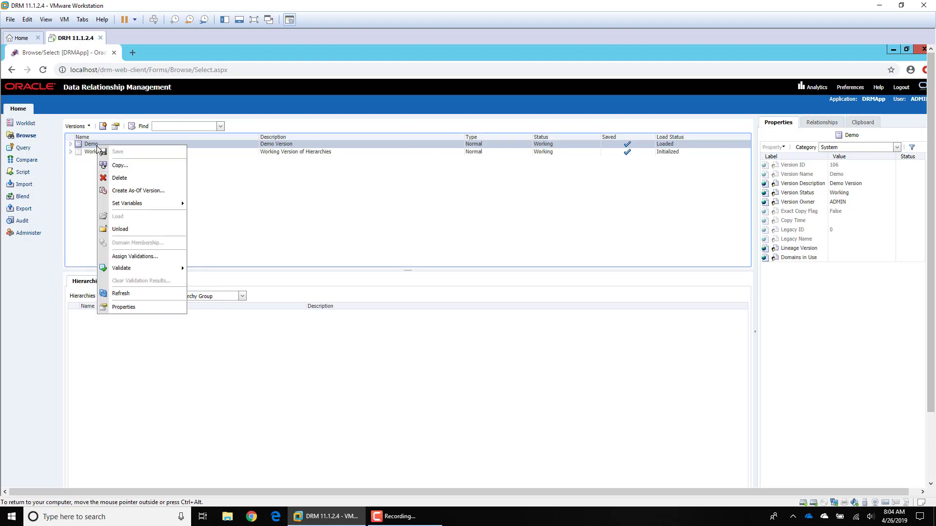
left_click(135, 237)
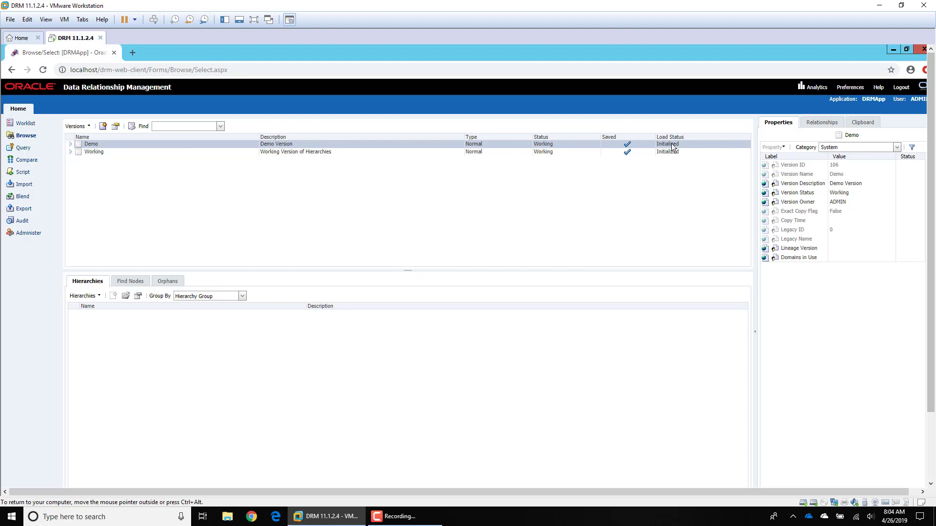
right_click(89, 144)
left_click(113, 216)
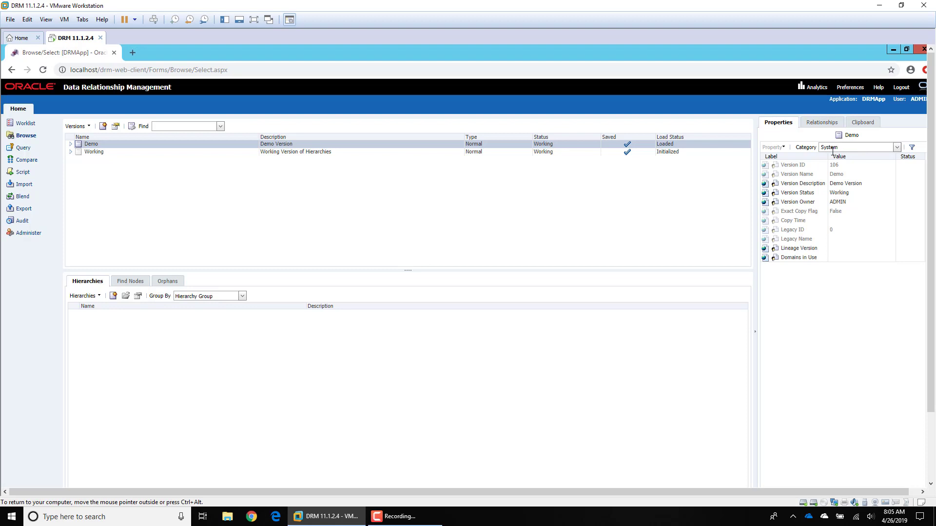
- Show the Demo version's properties in the FDMEE category
left_click(896, 148)
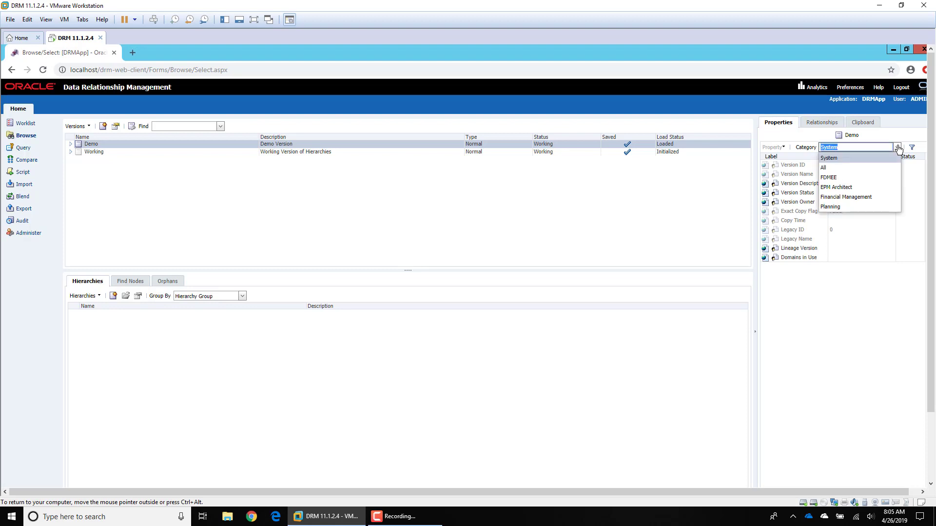
left_click(844, 178)
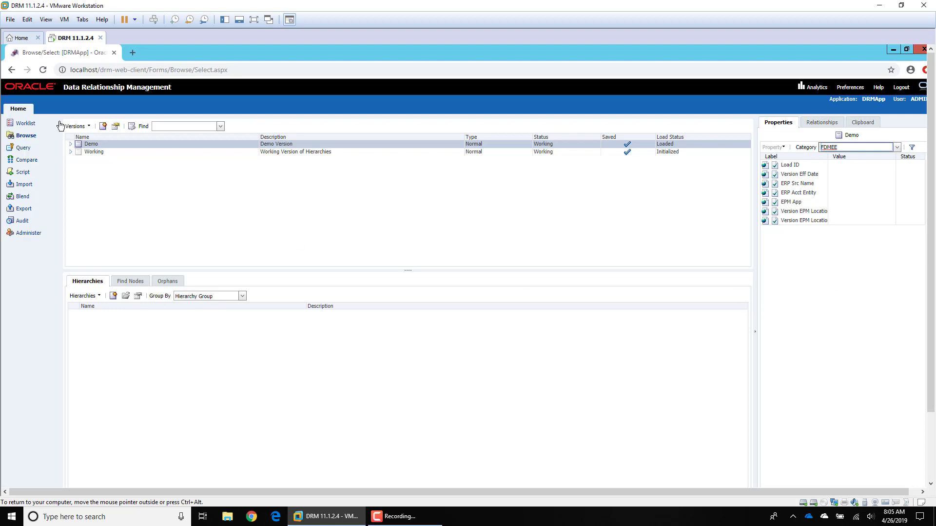
- Create a version variable with Demo Version Variable as both name and description, and Standard object access
left_click(135, 128)
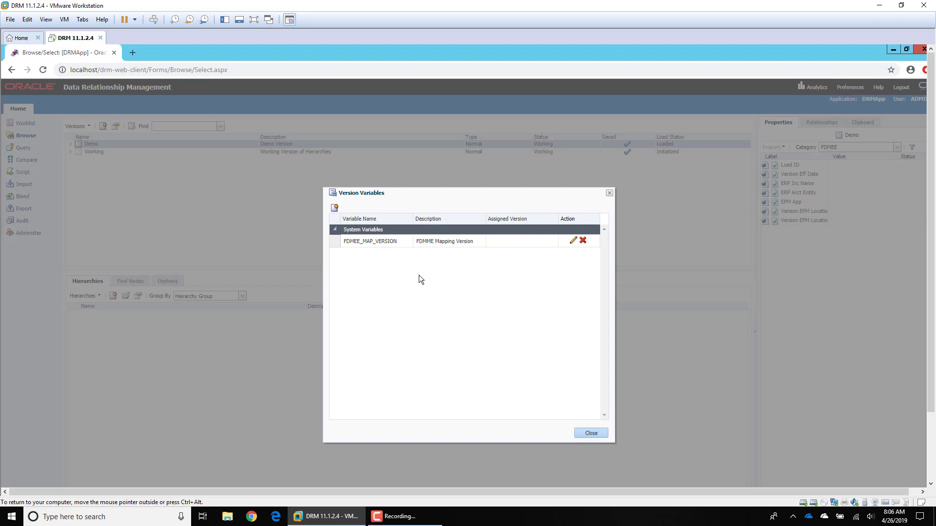
left_click(336, 209)
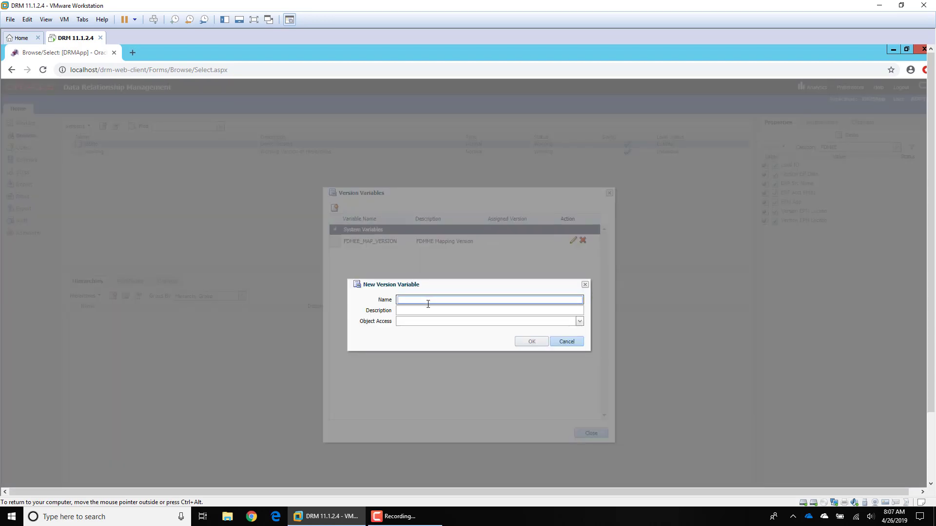
type("Demo Version Variable")
key("ctrl+a")
key("ctrl+c")
left_click(435, 311)
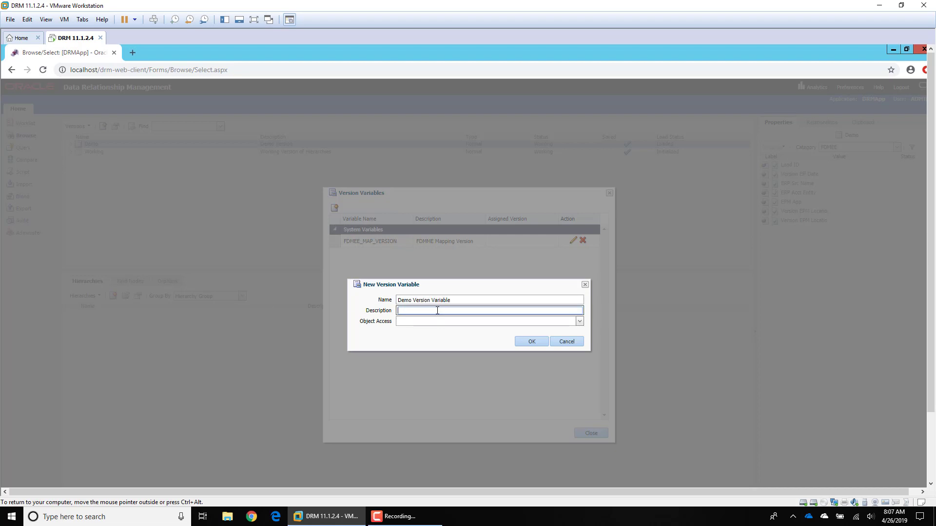
key("ctrl+v")
left_click(414, 323)
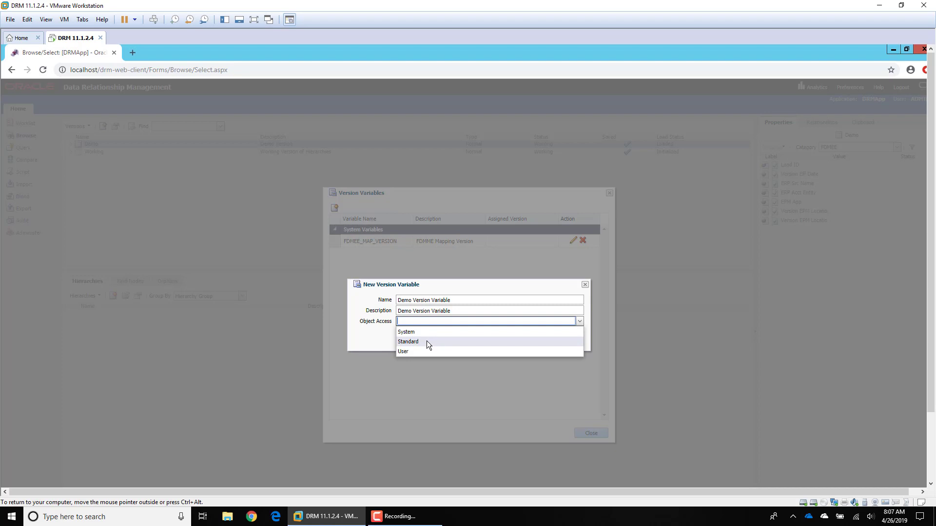
left_click(427, 343)
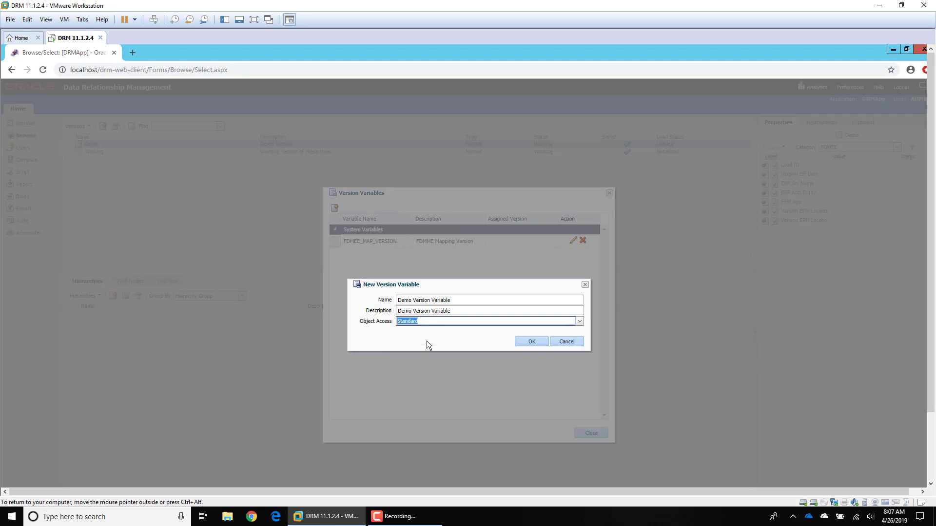
left_click(527, 343)
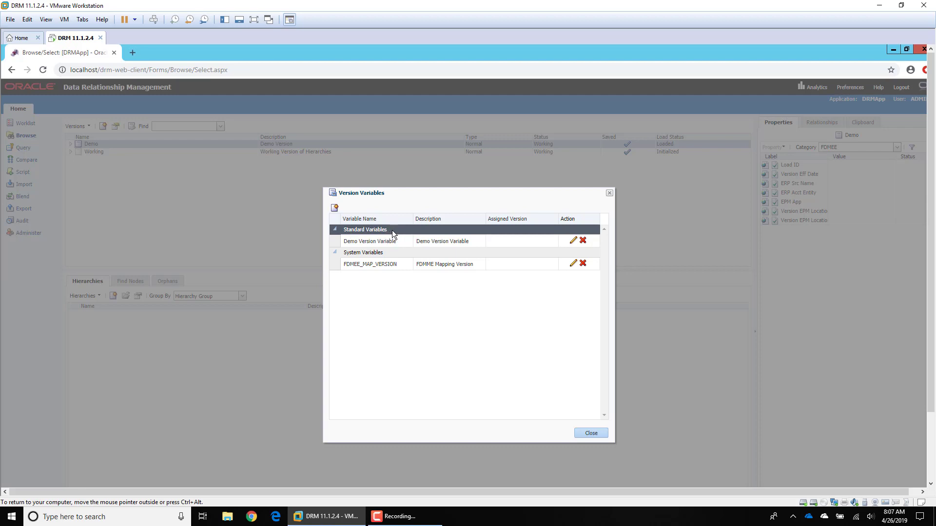
- Assign the Demo version to Demo Version Variable, save the row and close the version variables
left_click(533, 238)
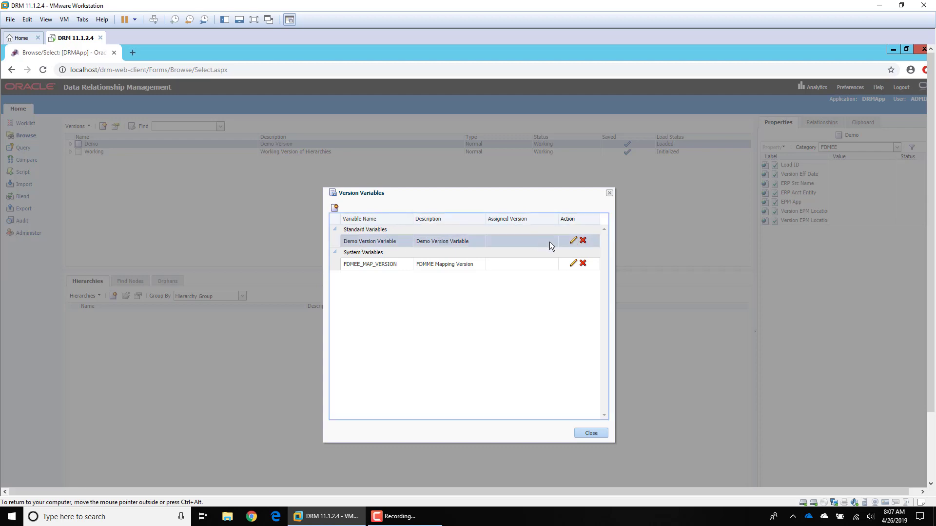
left_click(573, 241)
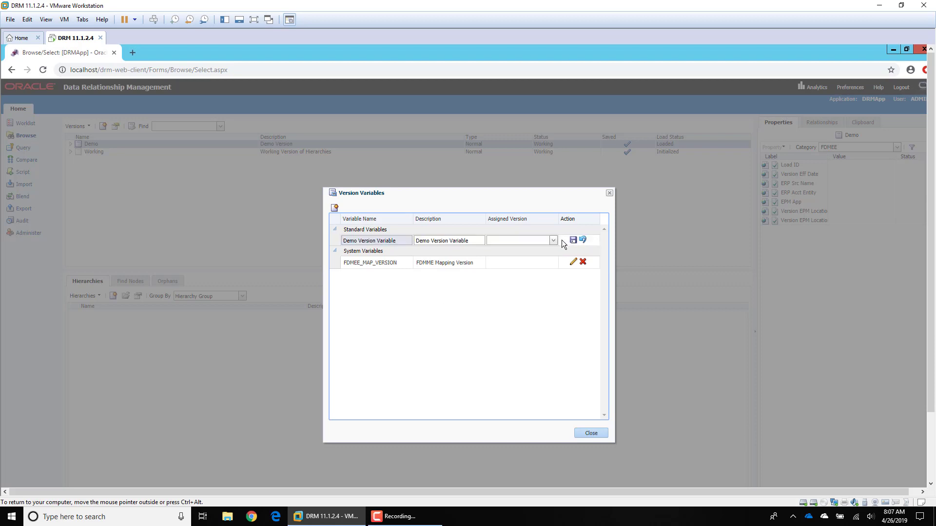
left_click(553, 241)
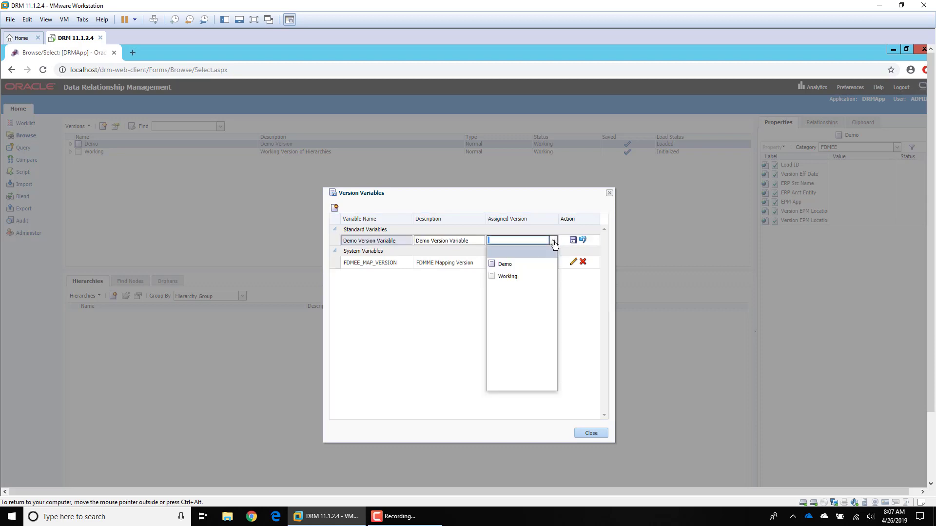
left_click(510, 264)
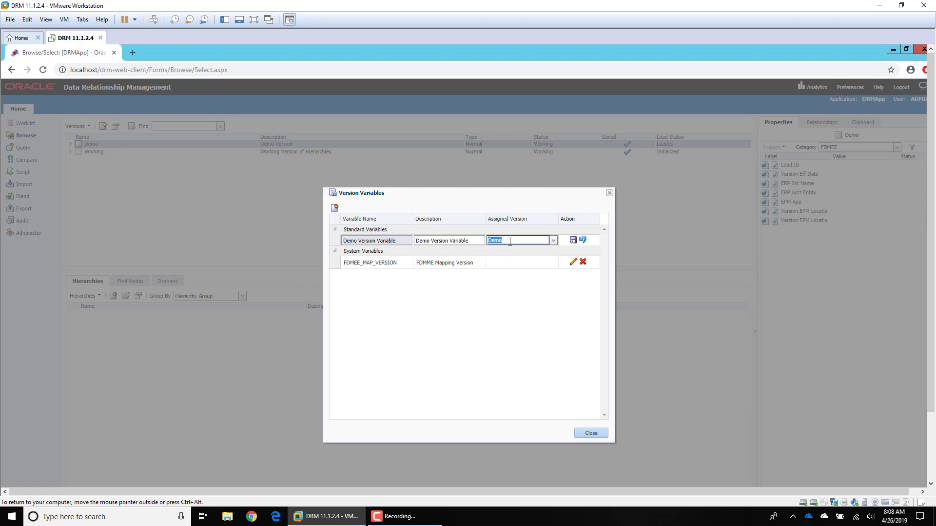
left_click(571, 241)
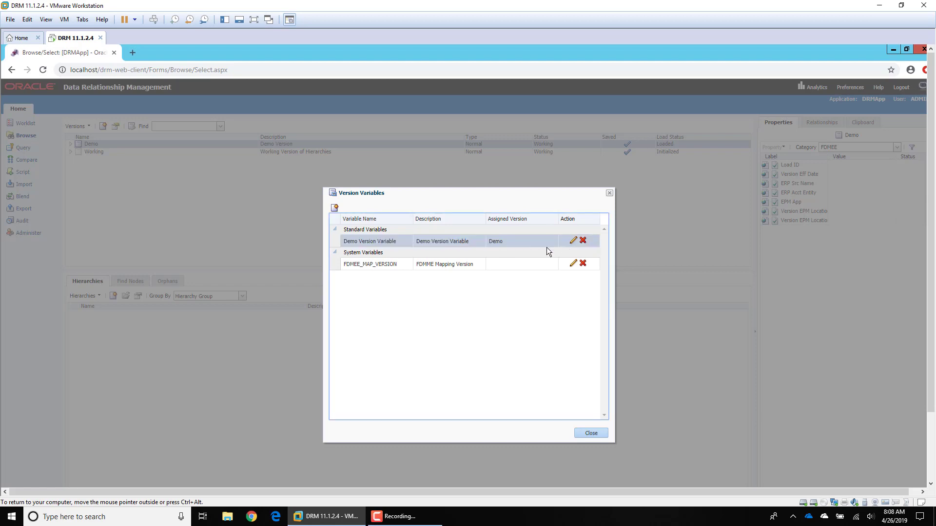
left_click(591, 433)
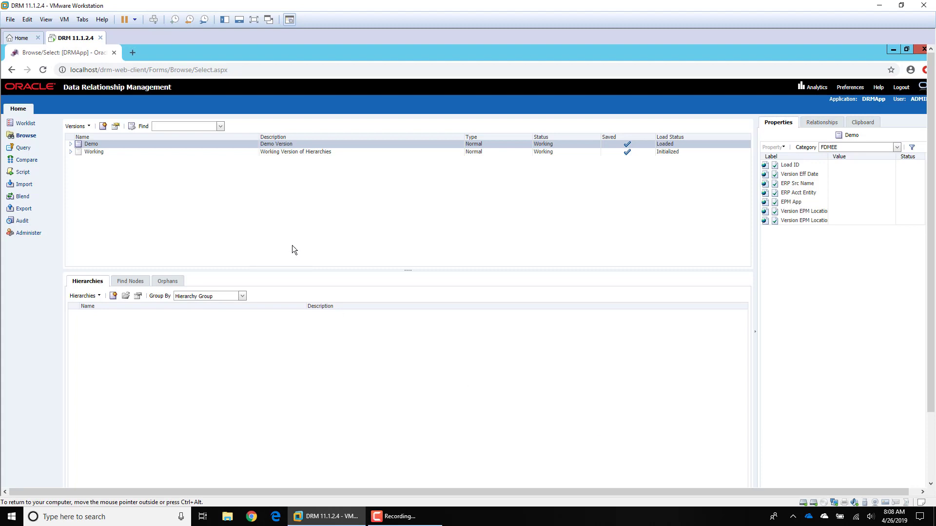
left_click(81, 127)
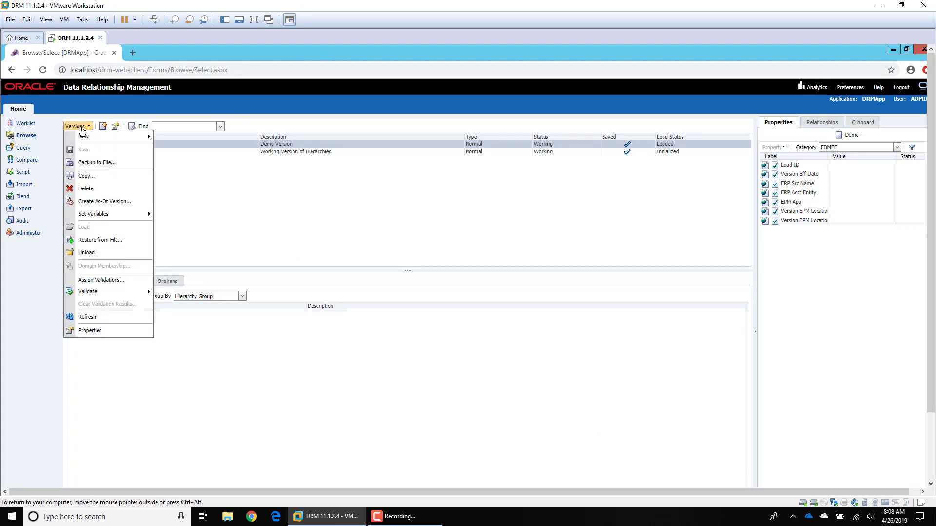
mouse_move(78, 137)
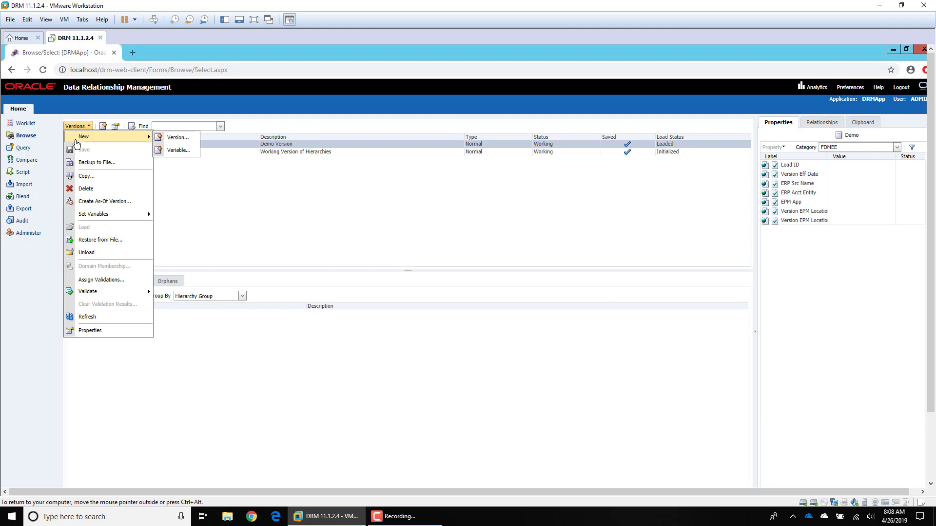
left_click(304, 279)
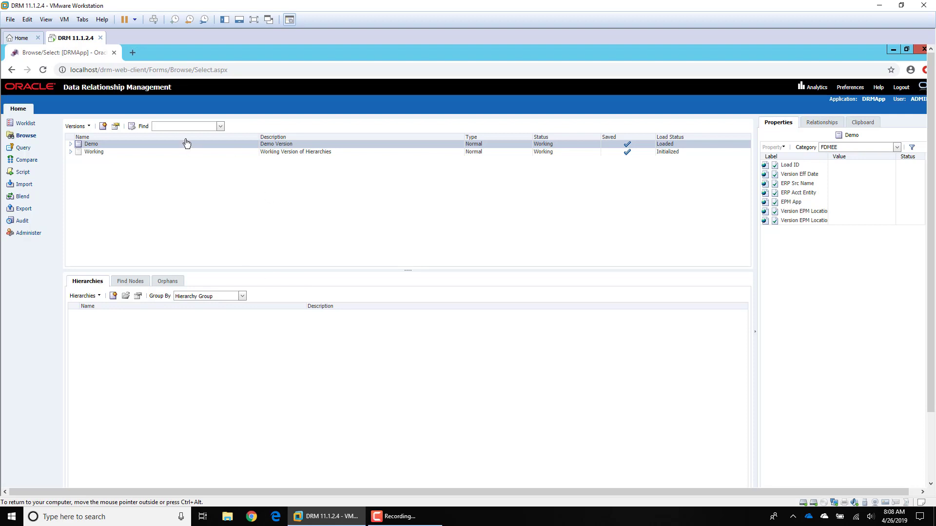
- Review the As-Of version settings for the Demo version, including the transaction date calendar, and cancel without creating one
right_click(95, 145)
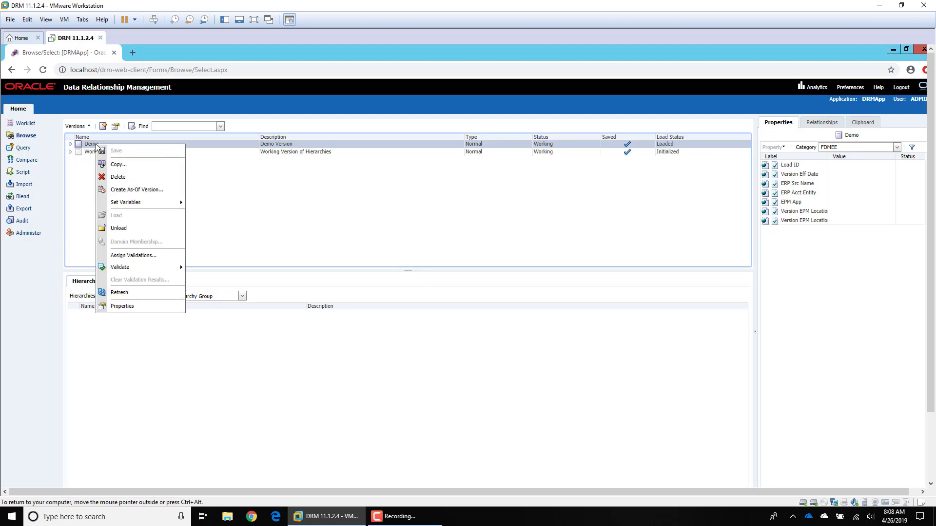
left_click(140, 194)
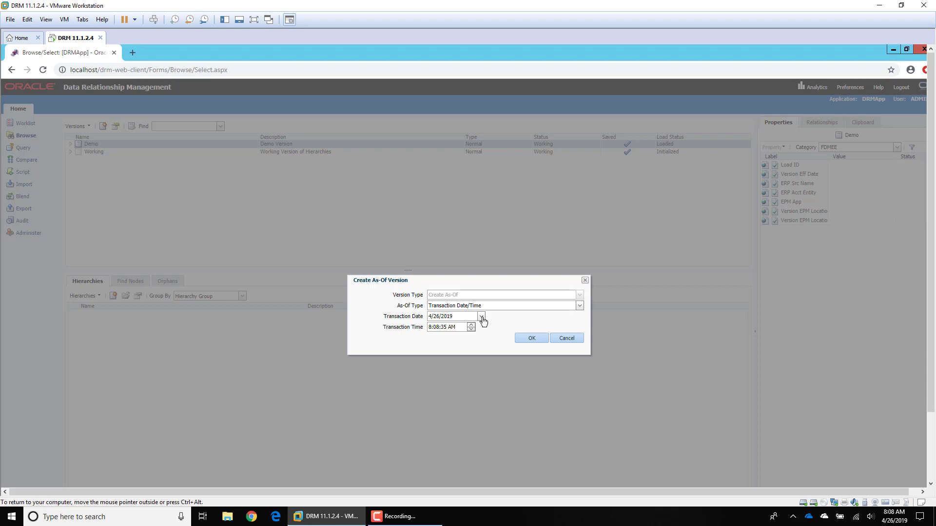
left_click(480, 317)
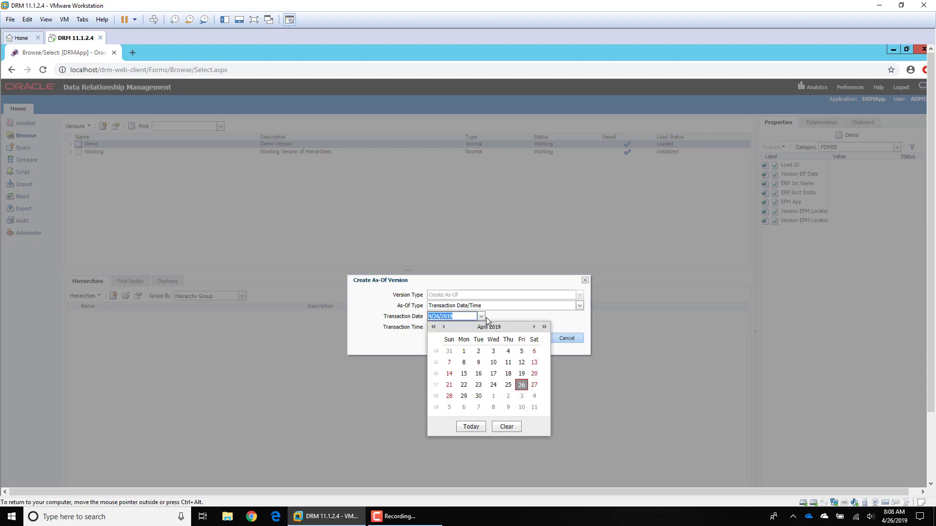
left_click(481, 317)
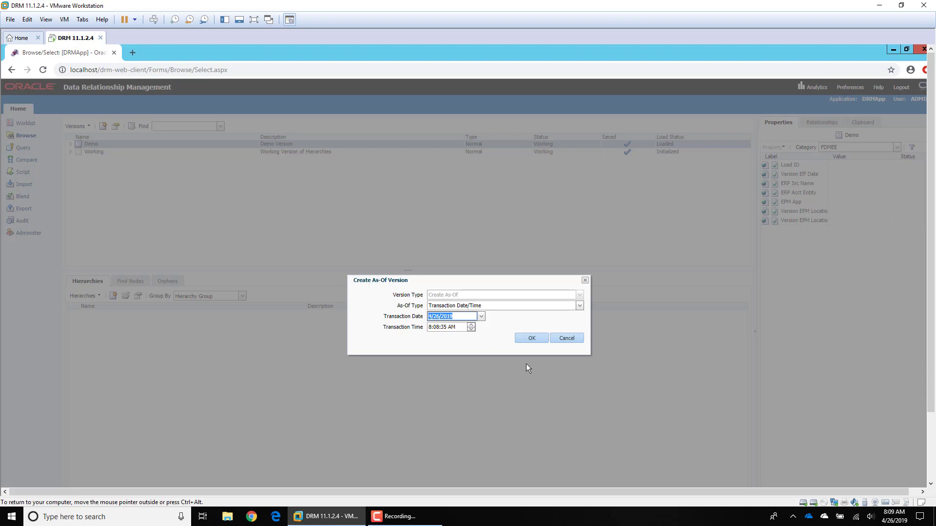
left_click(576, 340)
- Set up a backup to file for the Demo version using the Desktop connection
left_click(73, 127)
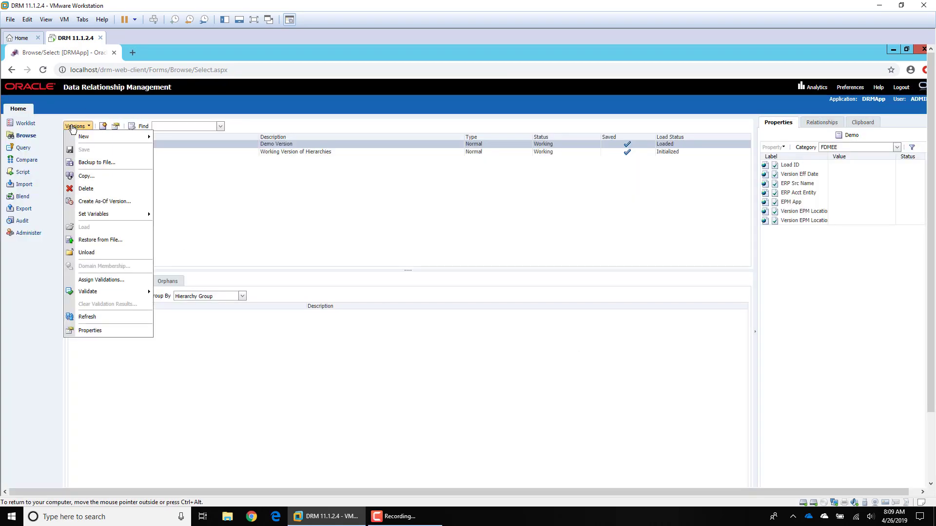
left_click(114, 169)
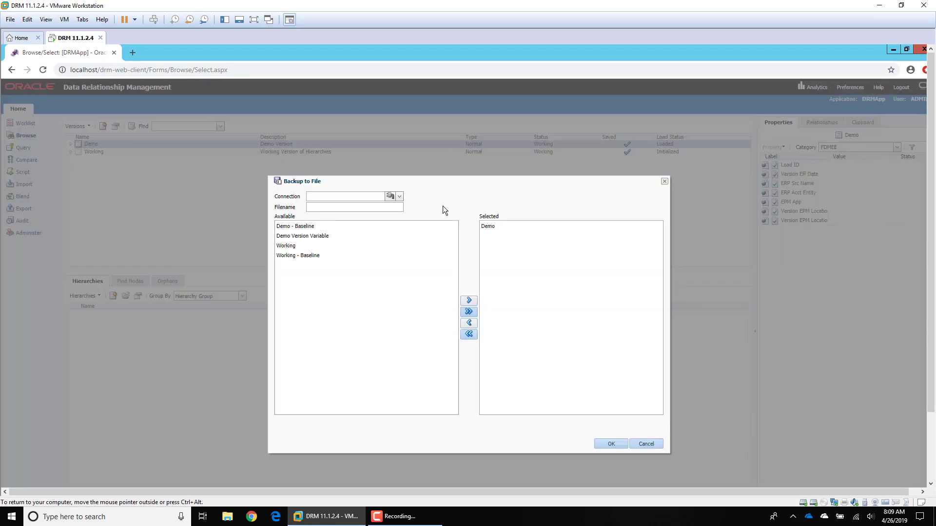
left_click(401, 196)
left_click(329, 208)
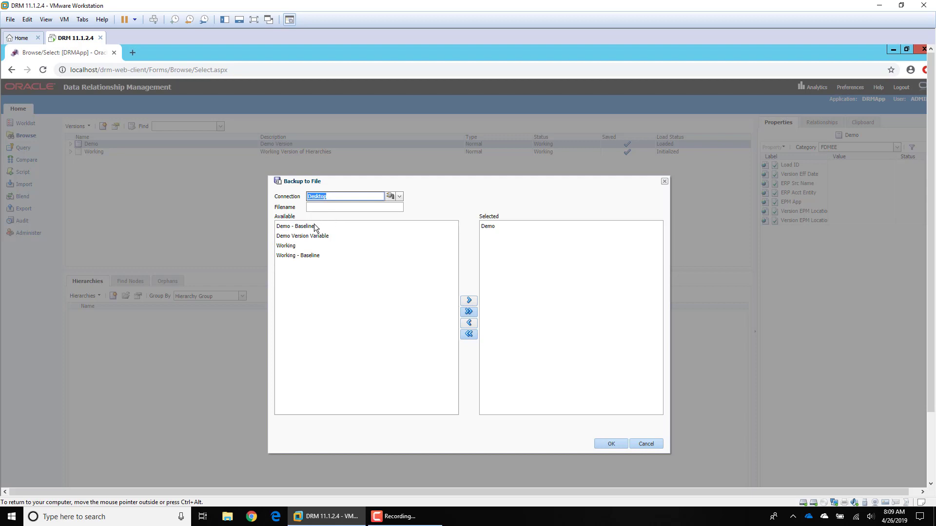
- Add the Working version to the backup selection and remove it again
left_click(296, 247)
left_click(469, 301)
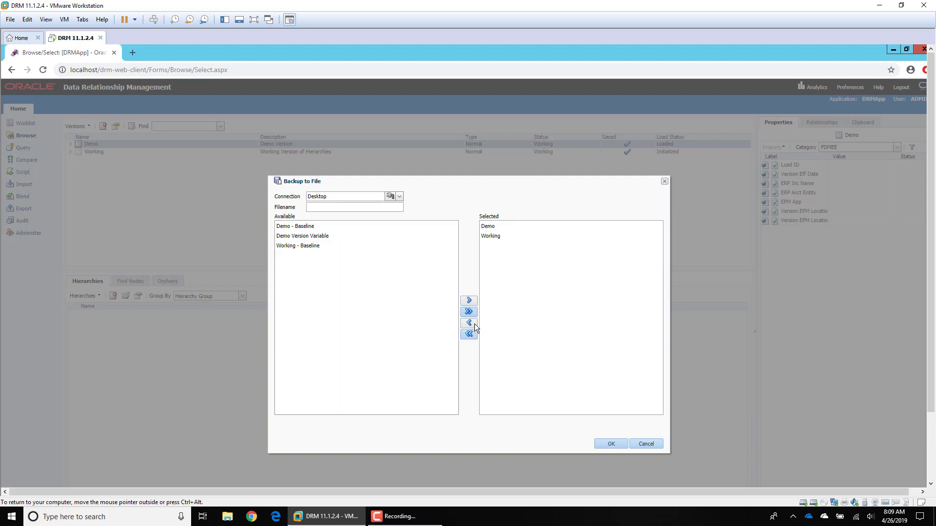
left_click(496, 238)
left_click(468, 323)
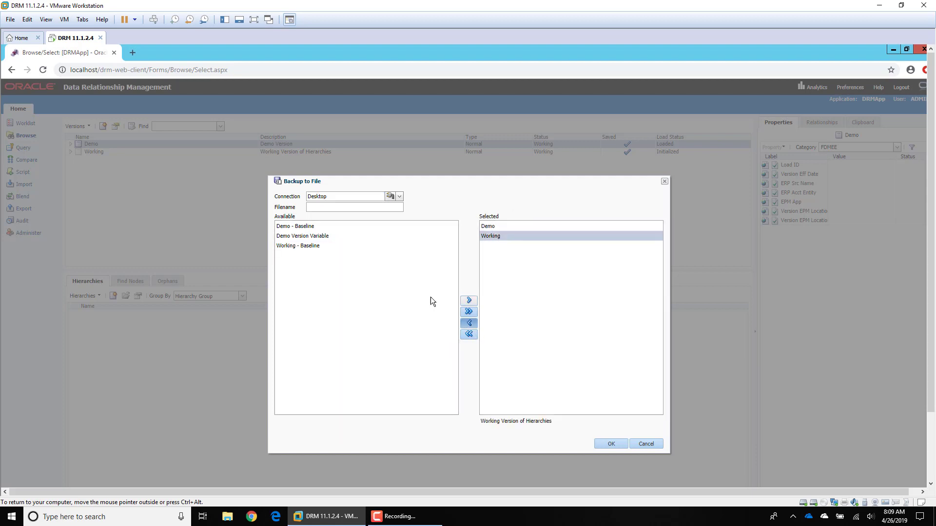
- Name the backup file test.txt and run the backup of the Demo version
left_click(333, 205)
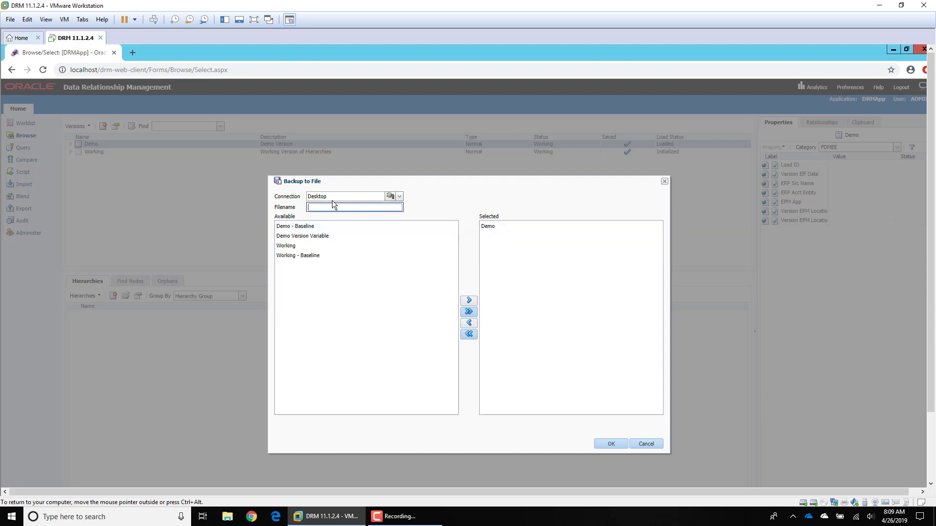
type("test.txt")
left_click(614, 442)
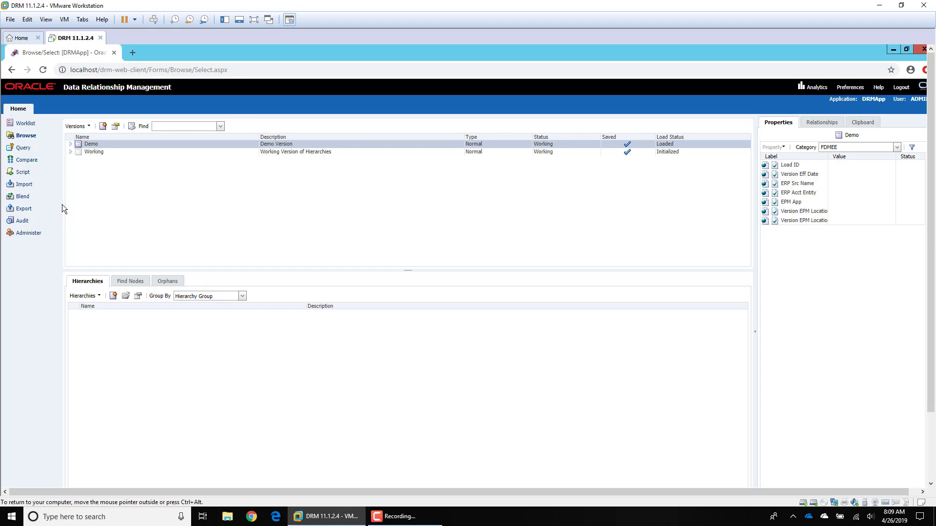
- Open test.txt from the Desktop connection for a restore from file, examine the versions it contains, and cancel the restore
left_click(78, 126)
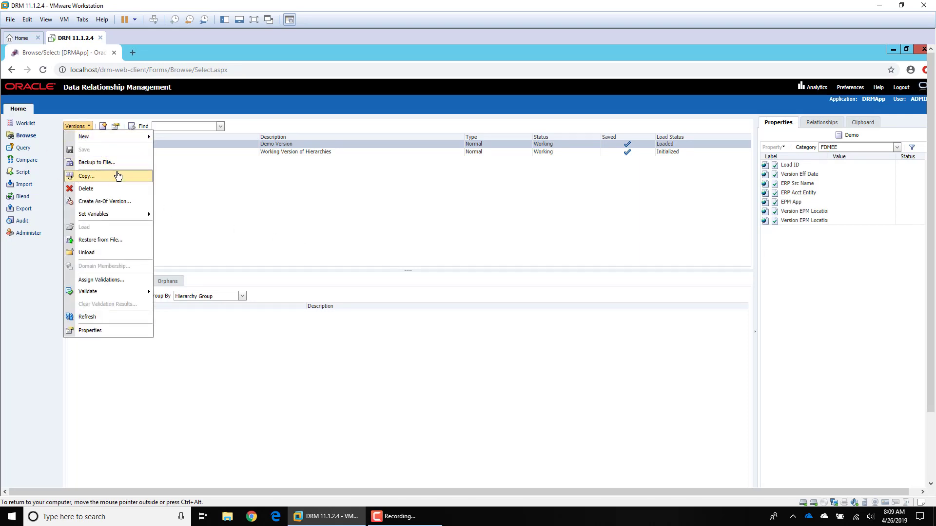
left_click(113, 240)
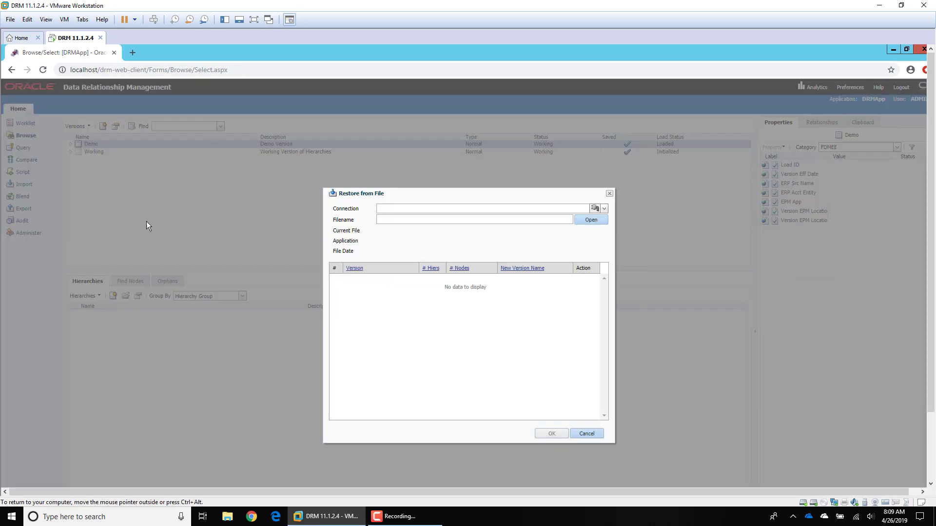
left_click(598, 210)
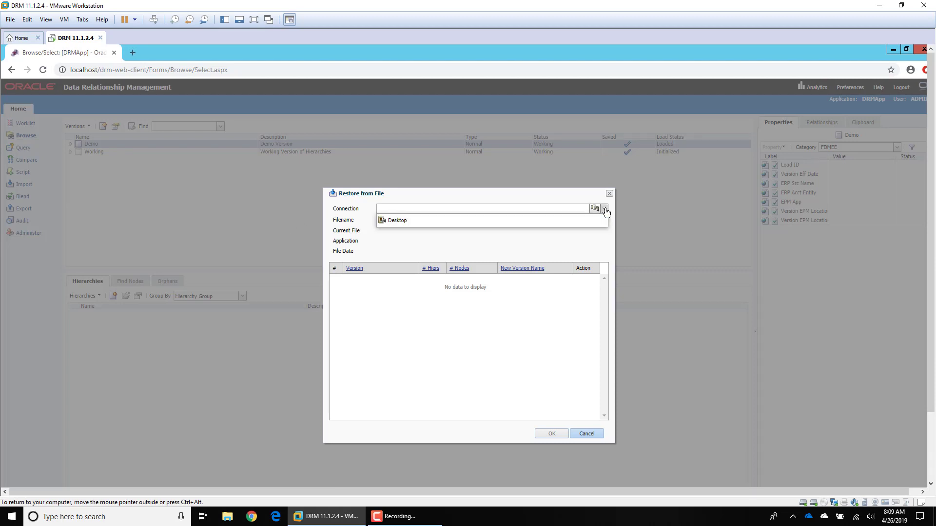
left_click(410, 221)
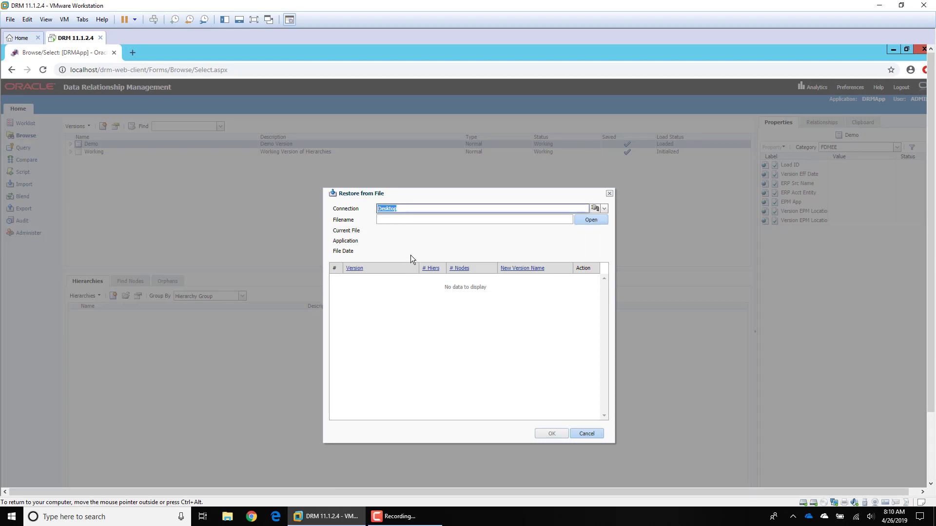
left_click(401, 219)
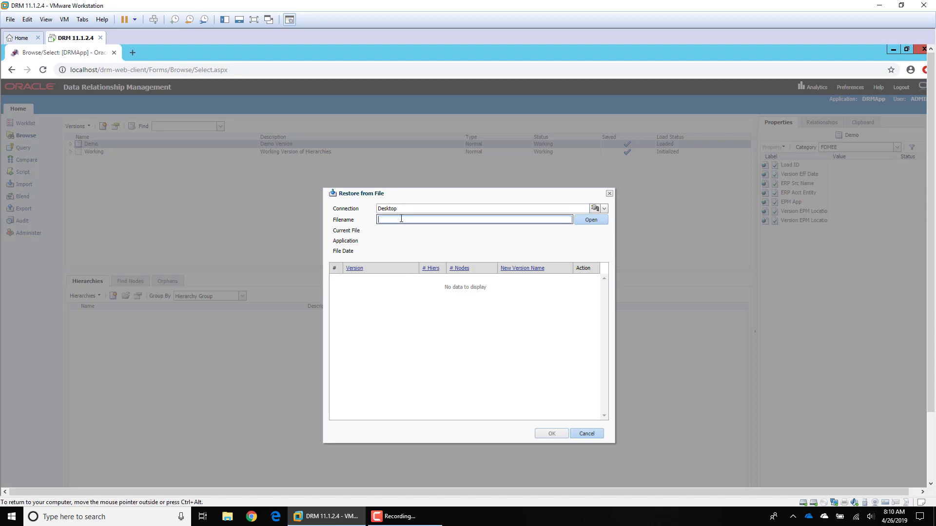
type("test.txt")
left_click(591, 220)
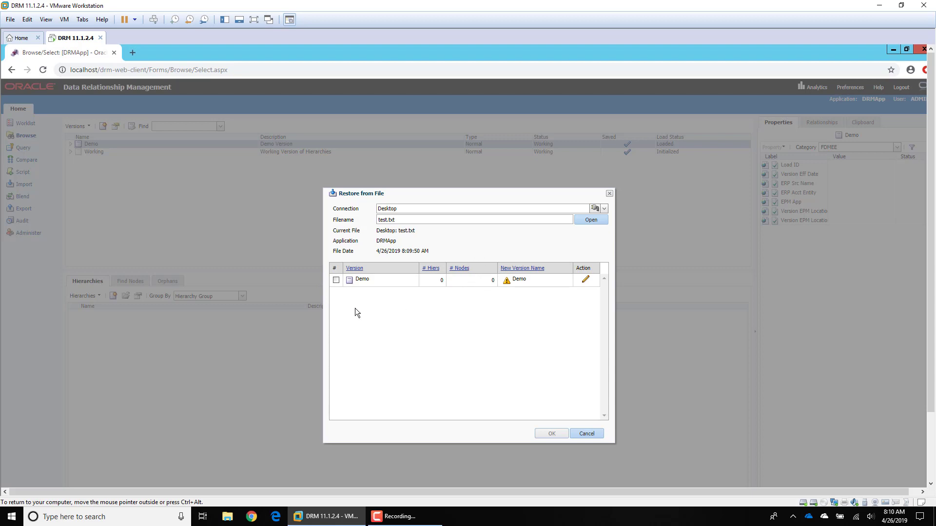
left_click(588, 432)
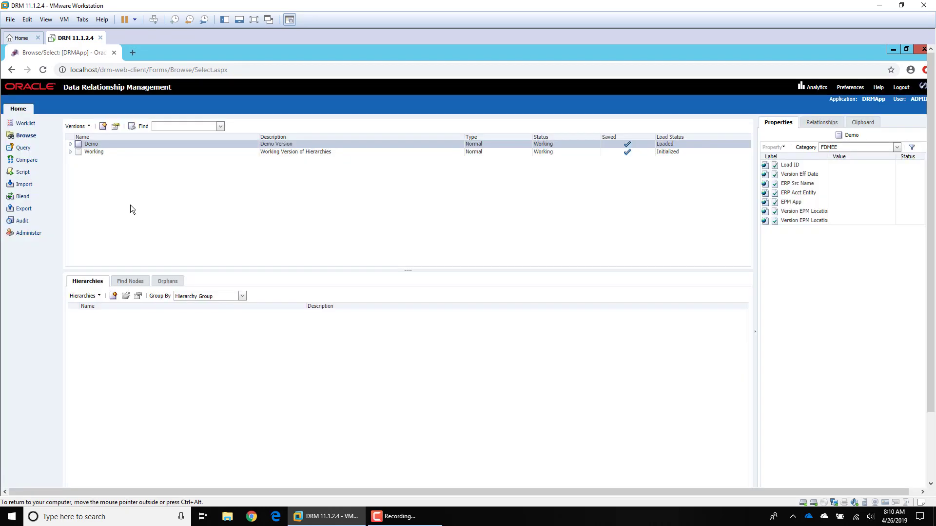
left_click(77, 126)
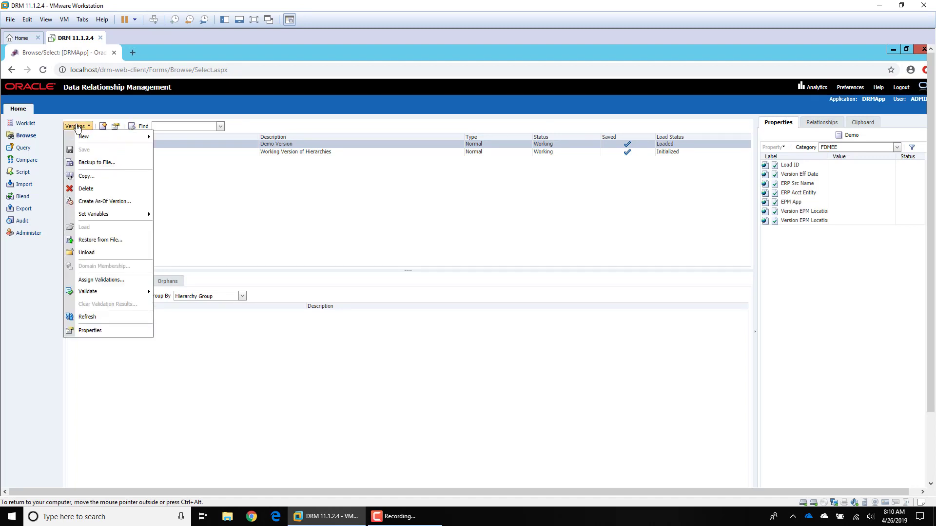
left_click(569, 298)
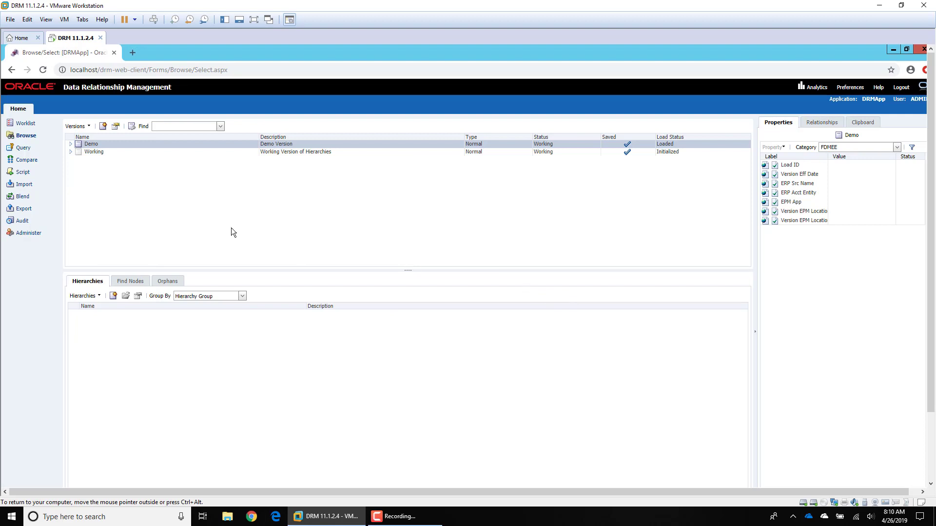
left_click(395, 516)
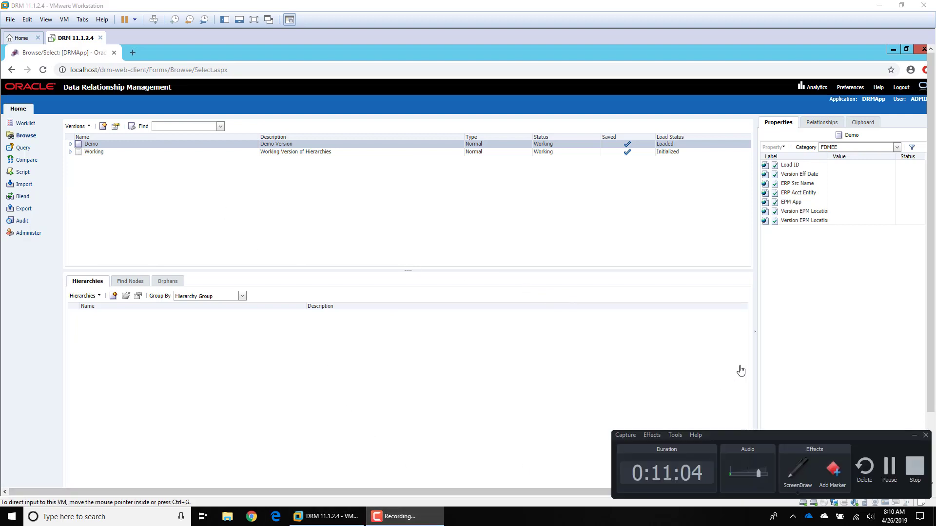